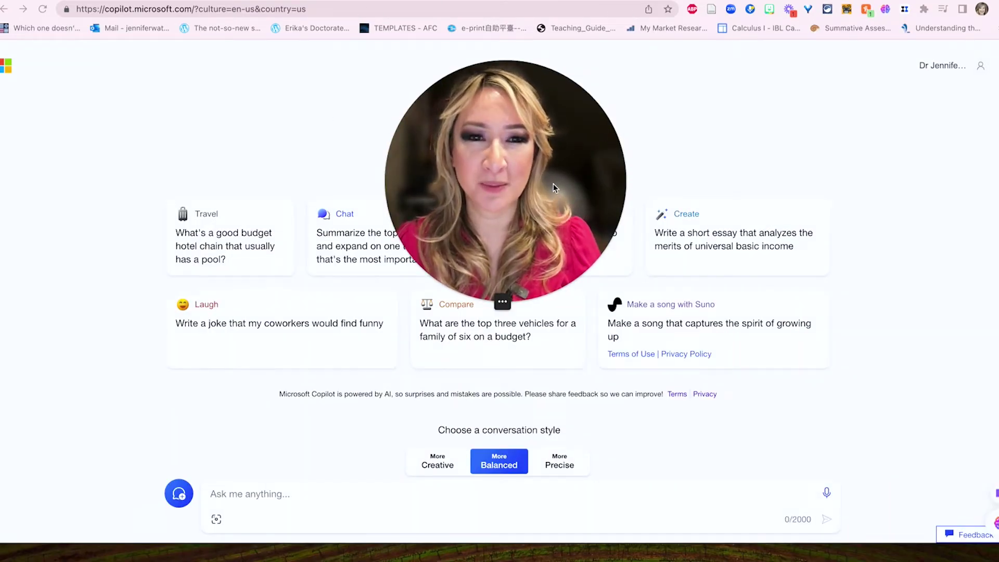
Paste the 513-character Inquire, Design and Engage fractions prompt, with its image, into Copilot's prompt box.
left_click_drag(554, 183, 167, 171)
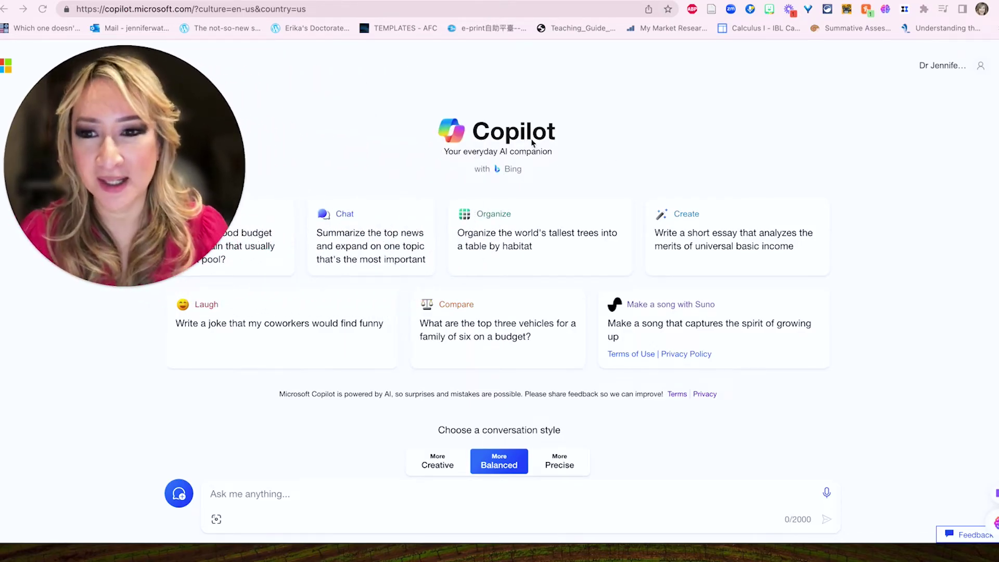
mouse_move(70, 149)
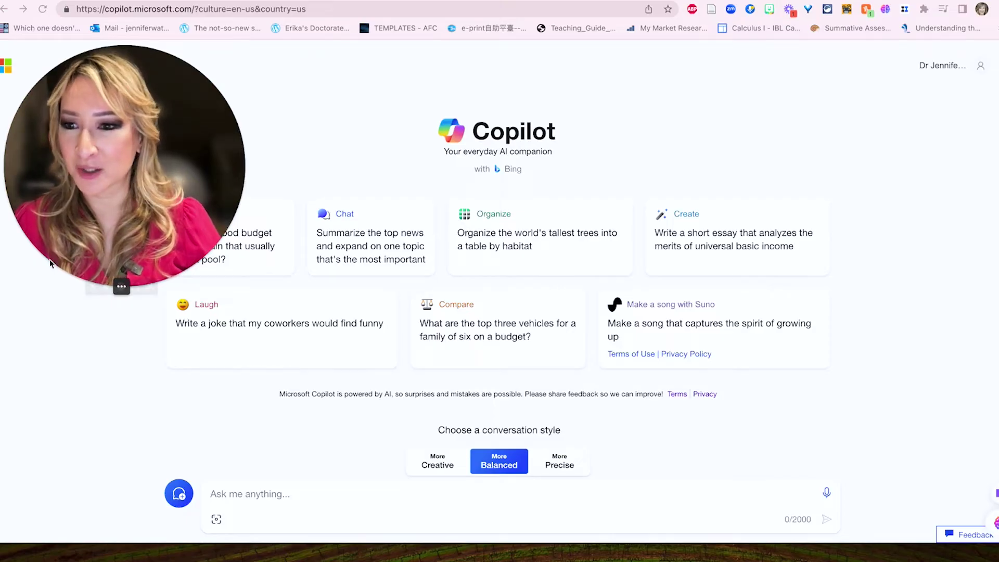
left_click(108, 288)
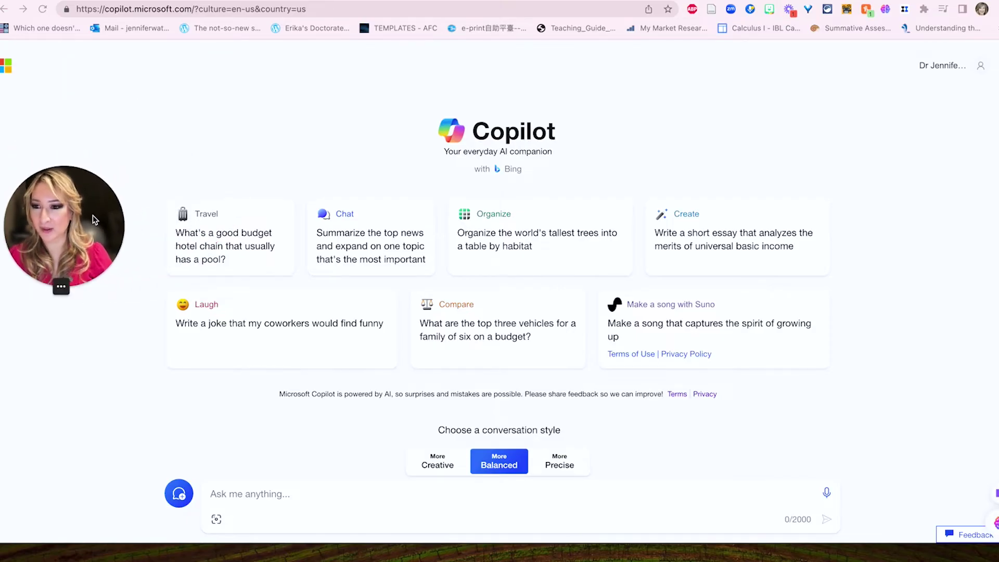
left_click_drag(94, 220, 919, 151)
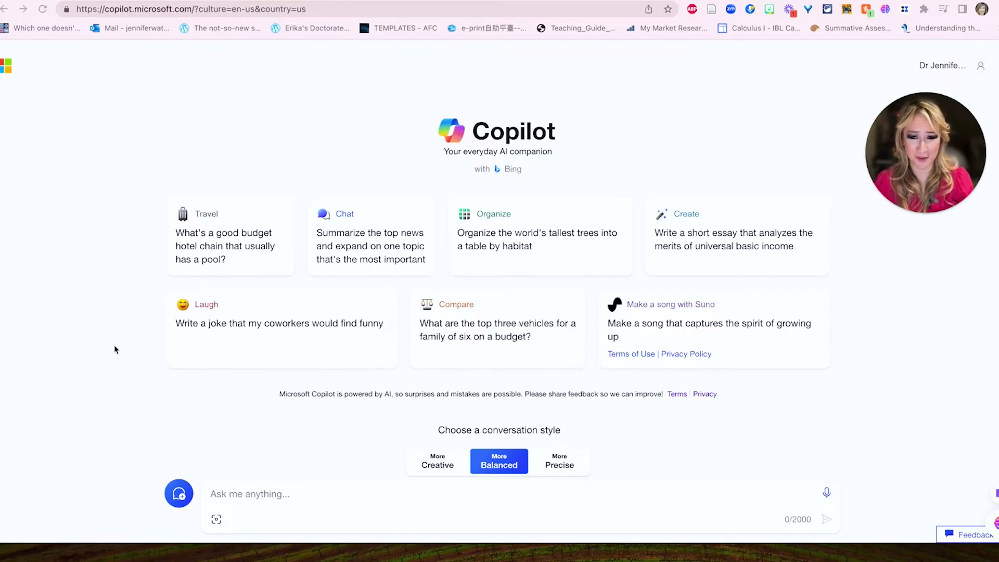
scroll(114, 349, "down", 1)
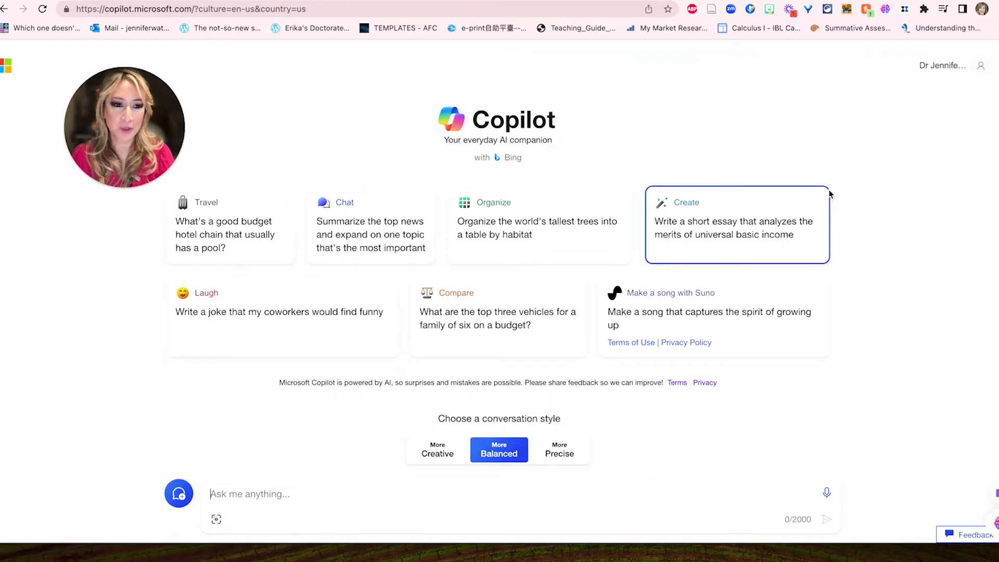
left_click(237, 499)
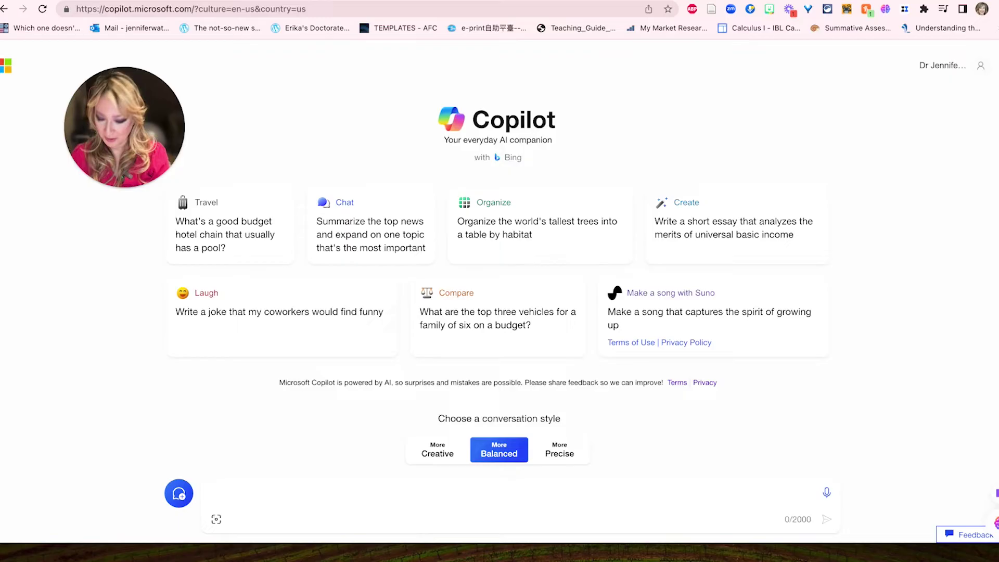
key("super+v")
key("ctrl+a")
key("BackSpace")
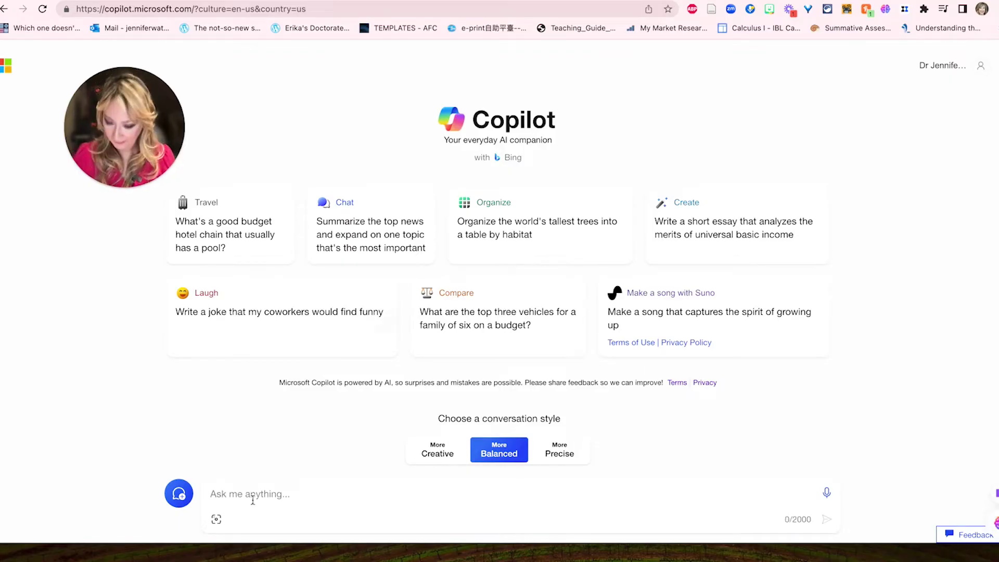
type("Inquire Can you come up with an interactive 5th-grade lesson plan on fractions focusing on equivalent fractions, addition, and comparison. Any ideas for engaging, inquiry-based activities?\"  Design Draft a lesson with an engaging intro to fractions, a hands-on activity for exploring equivalency, and a practical application for adding and comparing fractions.  Engage Create a lively lesson plan that makes fractions relatable and exciting for 10-year-olds, prompting curiosity and interaction in the classroom.")
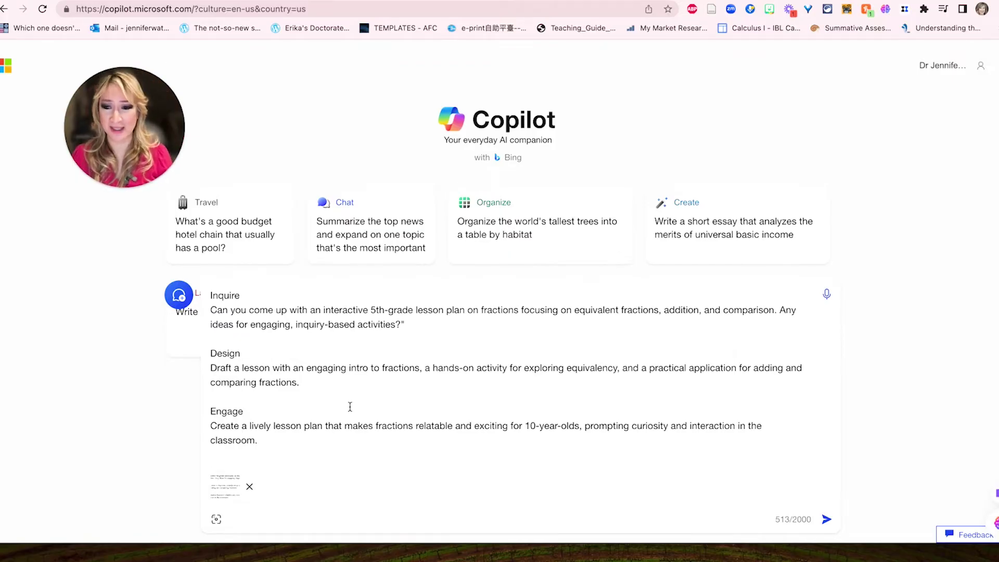
Send the request and let the timed Fun with Fractions! lesson plan finish, with three sources and follow-up questions.
key("Return")
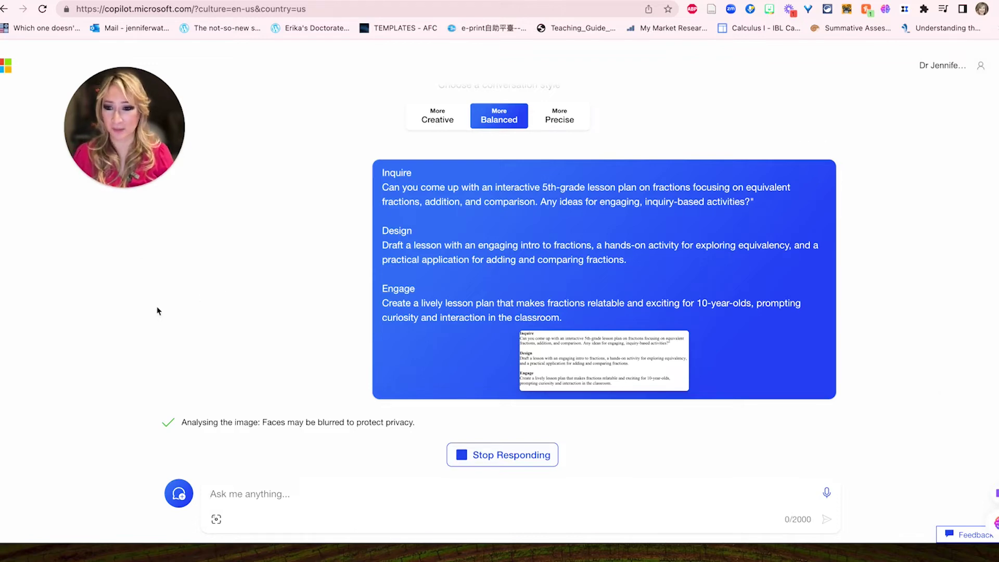
scroll(155, 309, "up", 2)
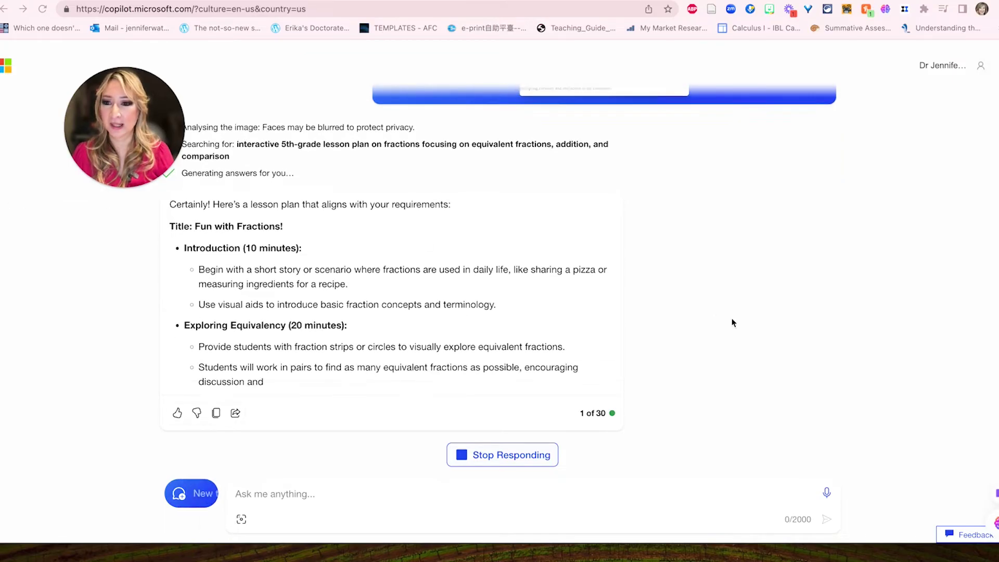
left_click_drag(107, 101, 63, 105)
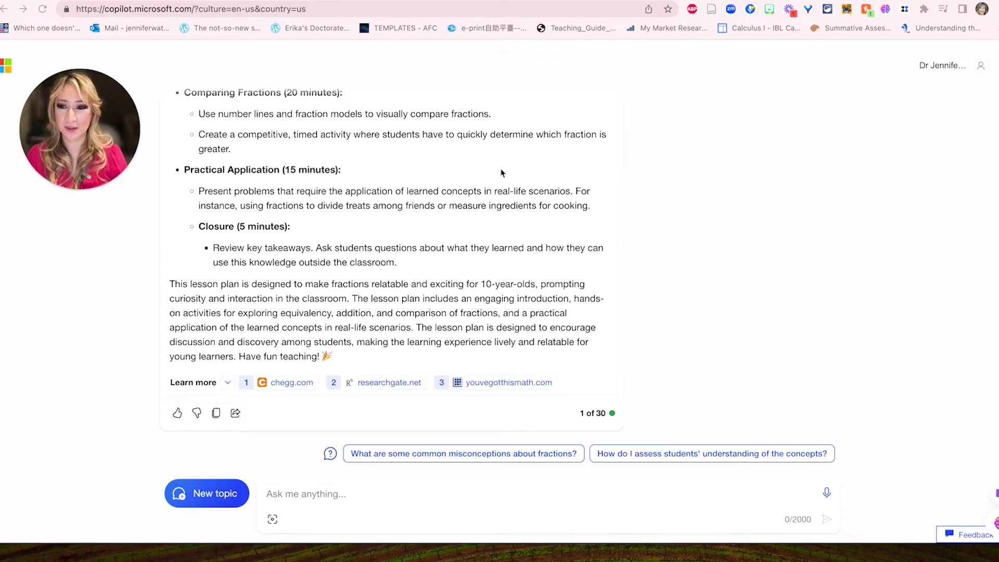
scroll(471, 194, "up", 6)
scroll(465, 200, "up", 2)
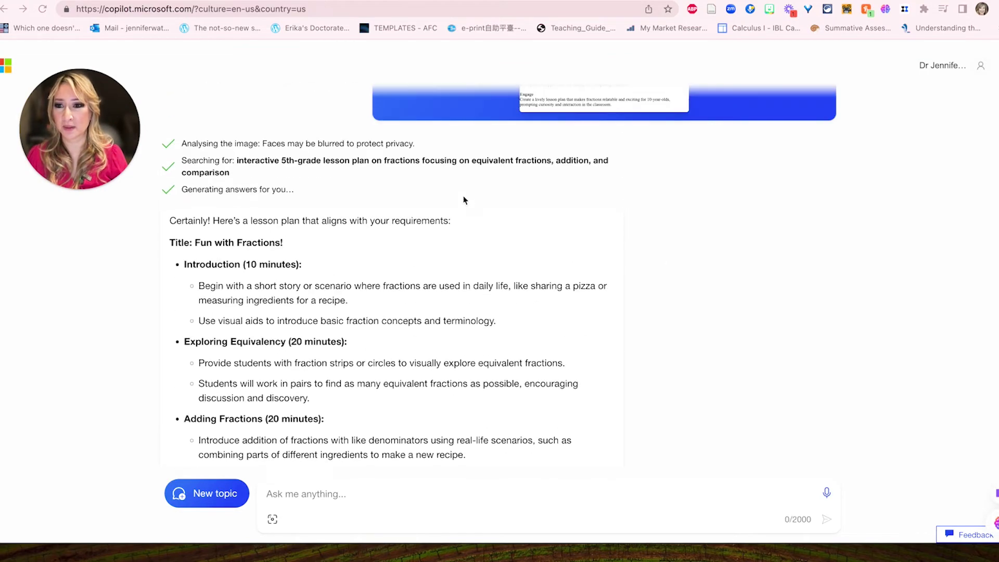
scroll(465, 199, "down", 3)
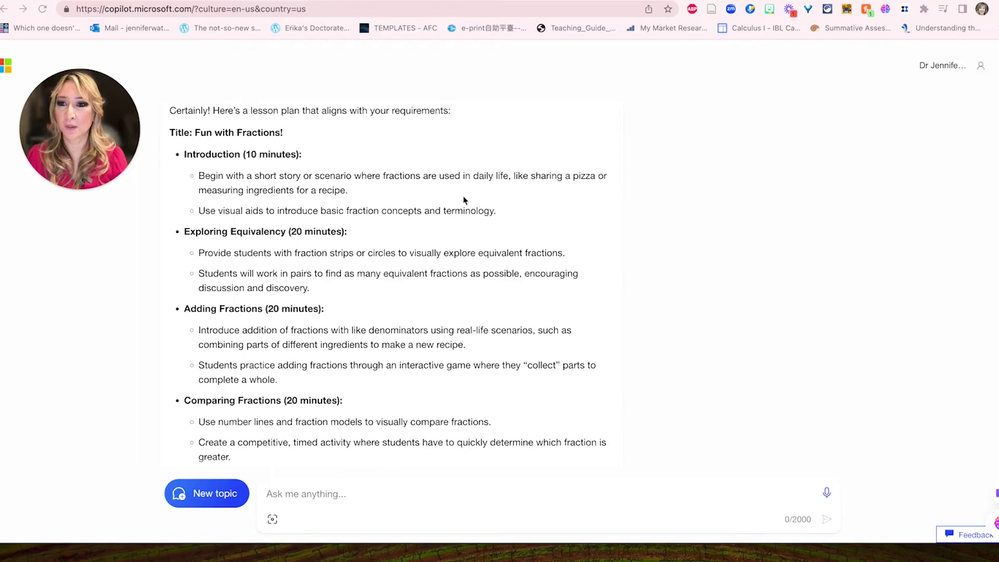
scroll(464, 200, "down", 2)
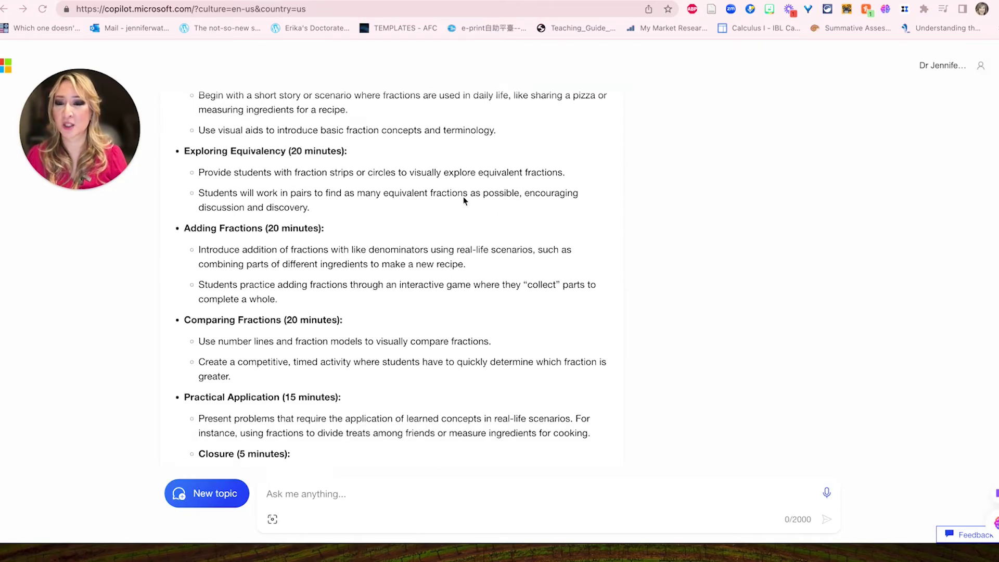
scroll(465, 201, "up", 2)
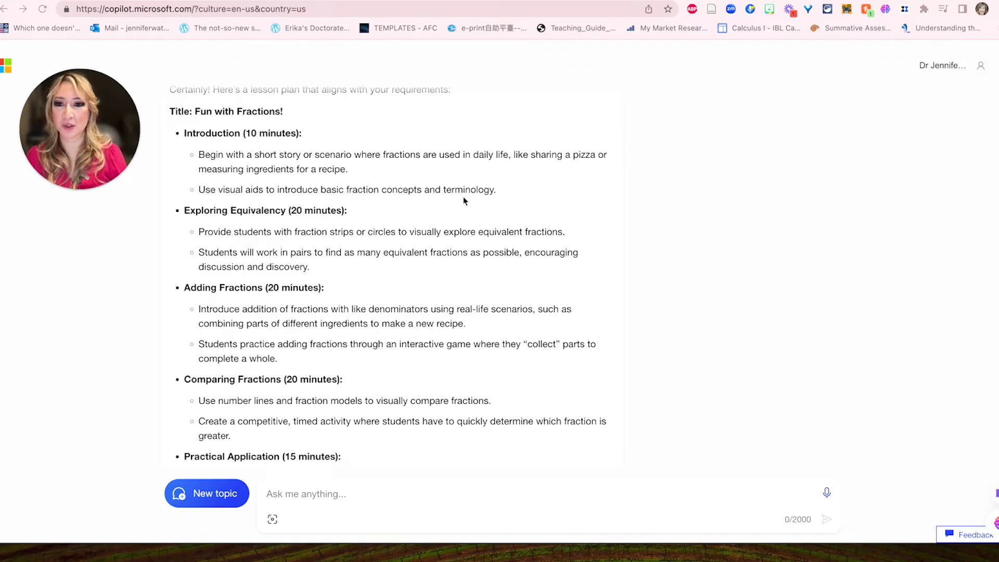
scroll(463, 202, "down", 1)
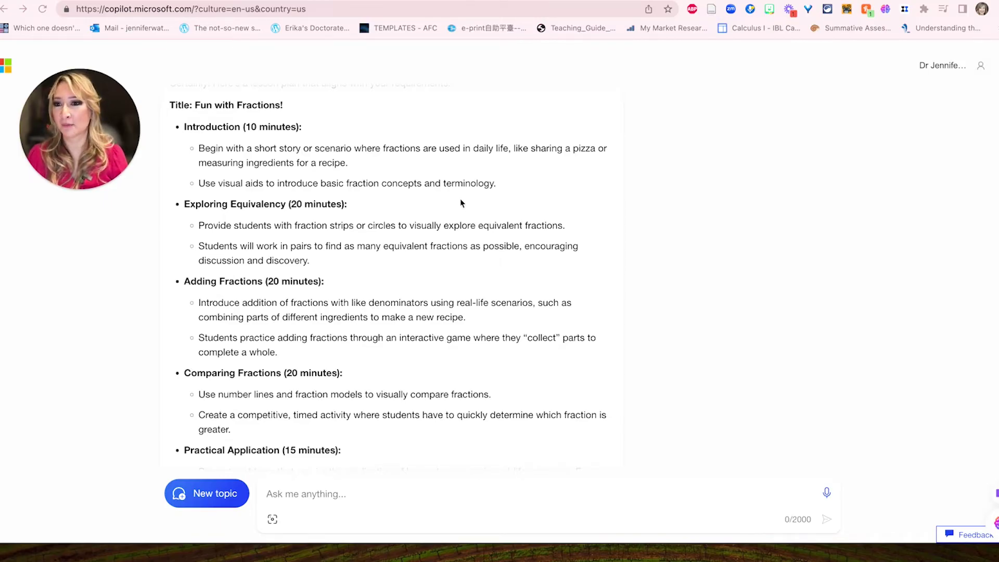
scroll(462, 203, "down", 3)
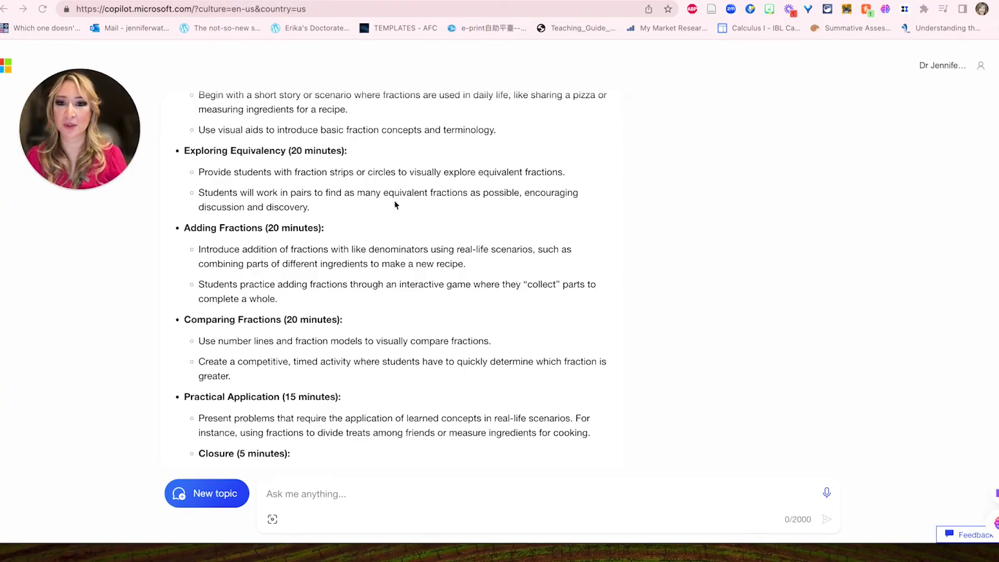
scroll(395, 205, "down", 1)
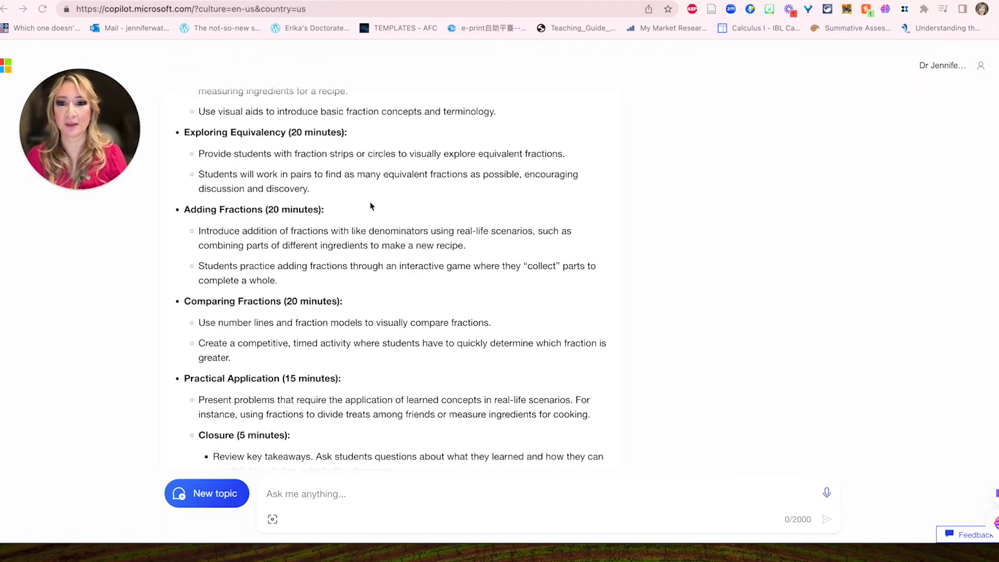
scroll(371, 207, "down", 2)
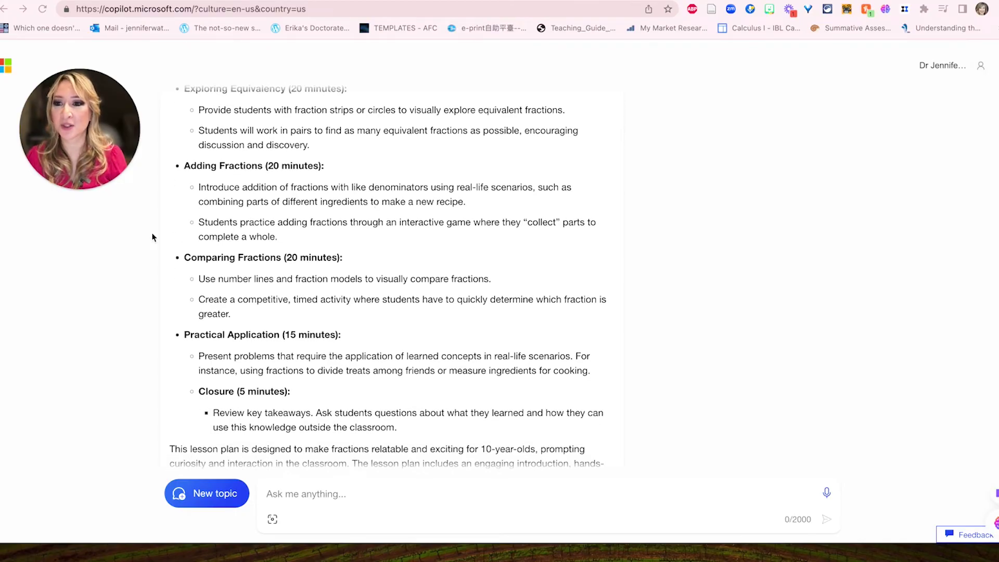
scroll(152, 237, "down", 1)
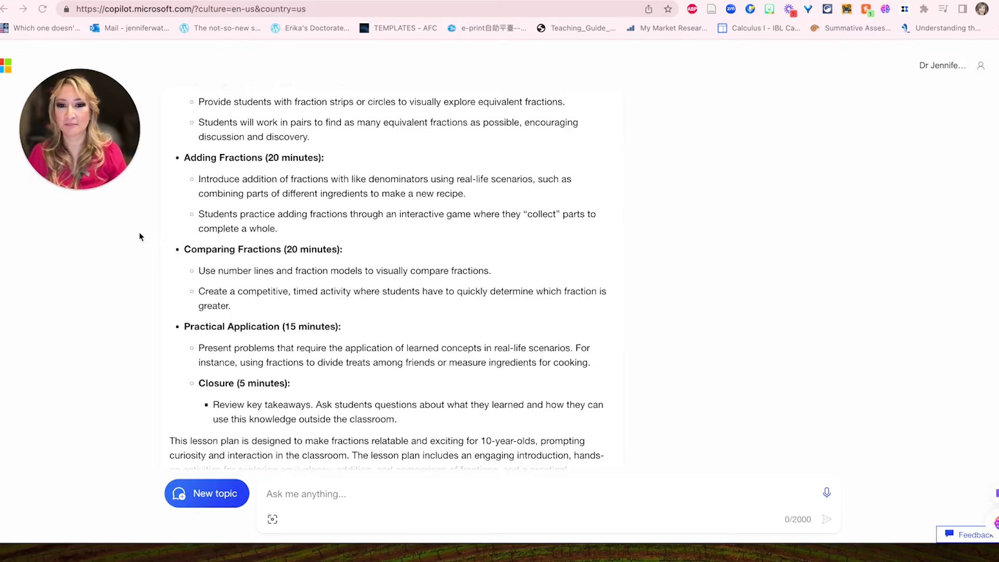
scroll(139, 237, "down", 1)
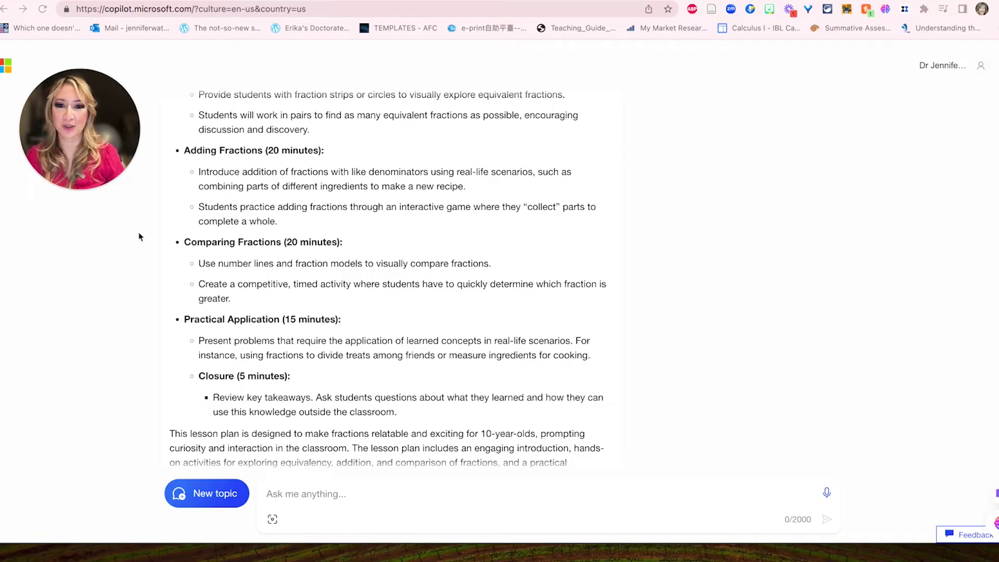
scroll(139, 237, "down", 3)
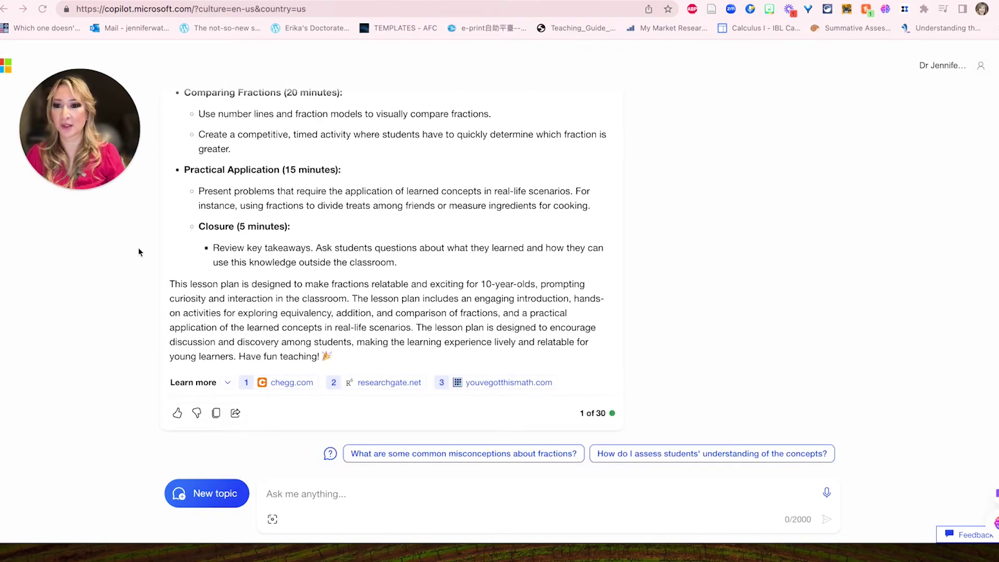
scroll(139, 252, "up", 10)
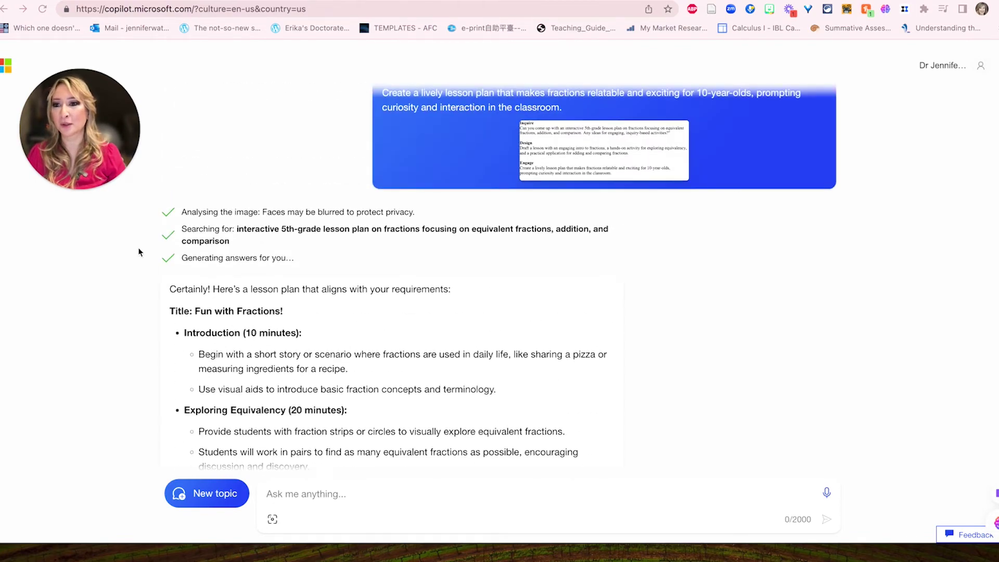
scroll(139, 252, "up", 5)
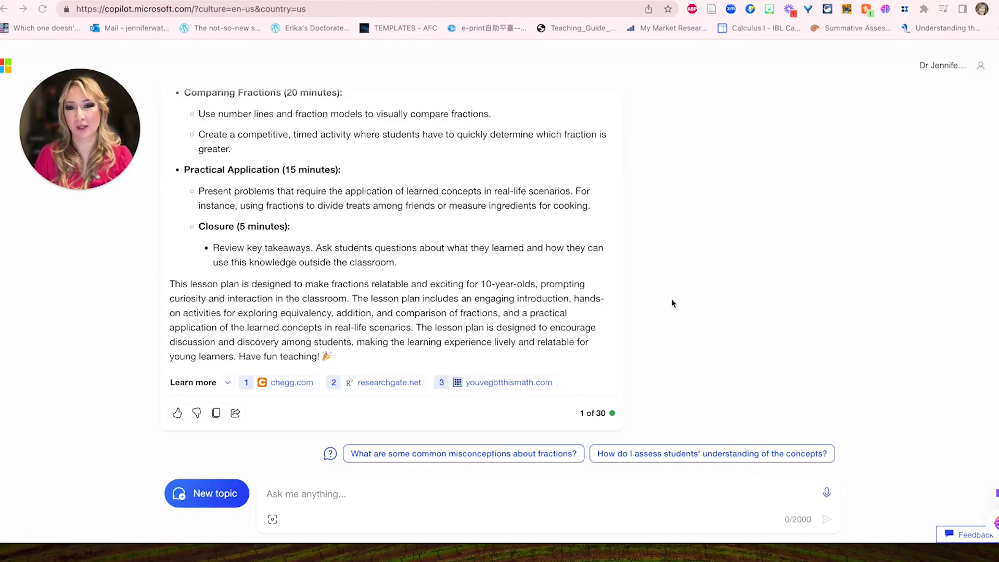
scroll(699, 302, "up", 6)
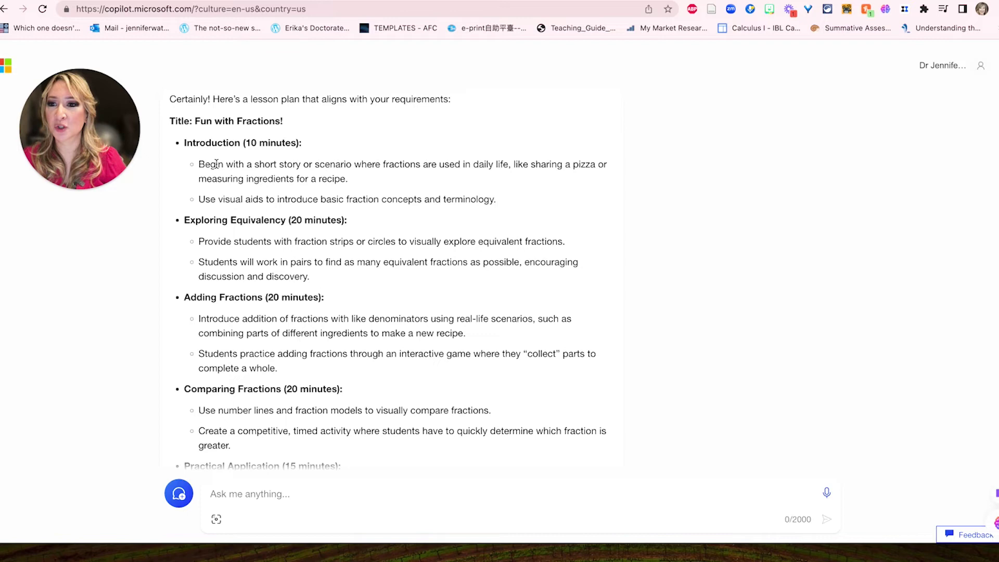
Draft 'can you give me more specifics about' followed by the copied pizza-or-recipe Introduction bullet.
left_click_drag(200, 163, 346, 189)
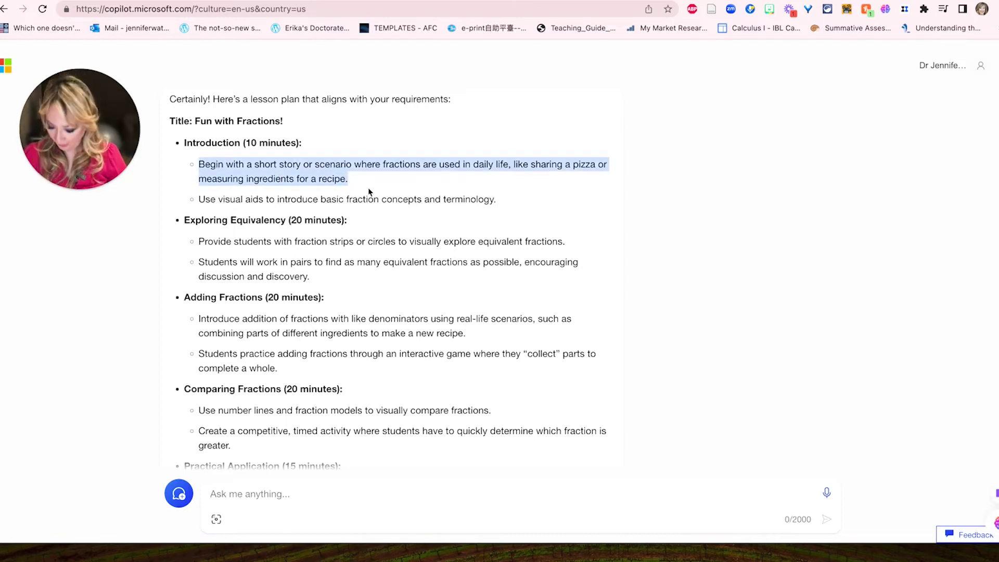
left_click(280, 495)
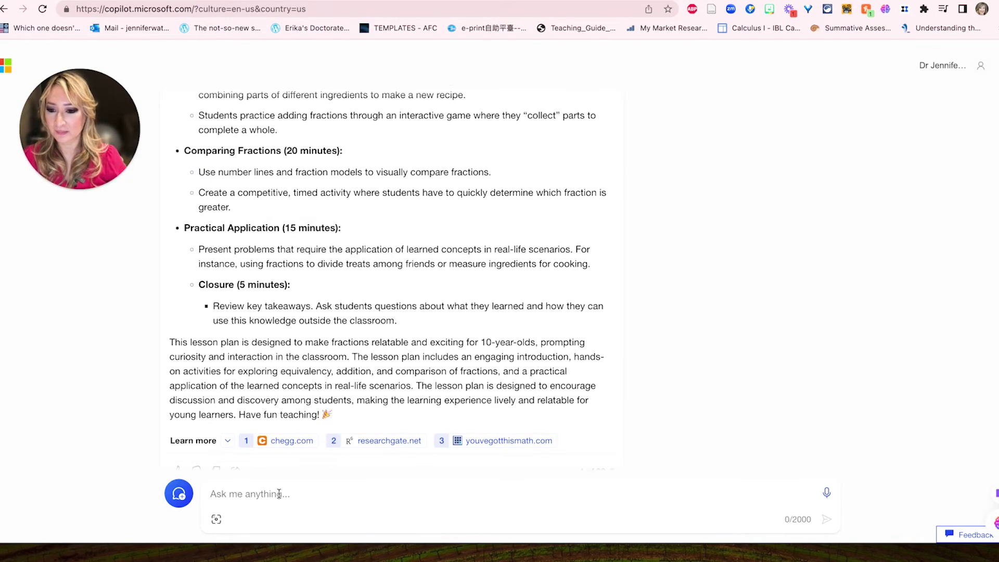
type("can you ")
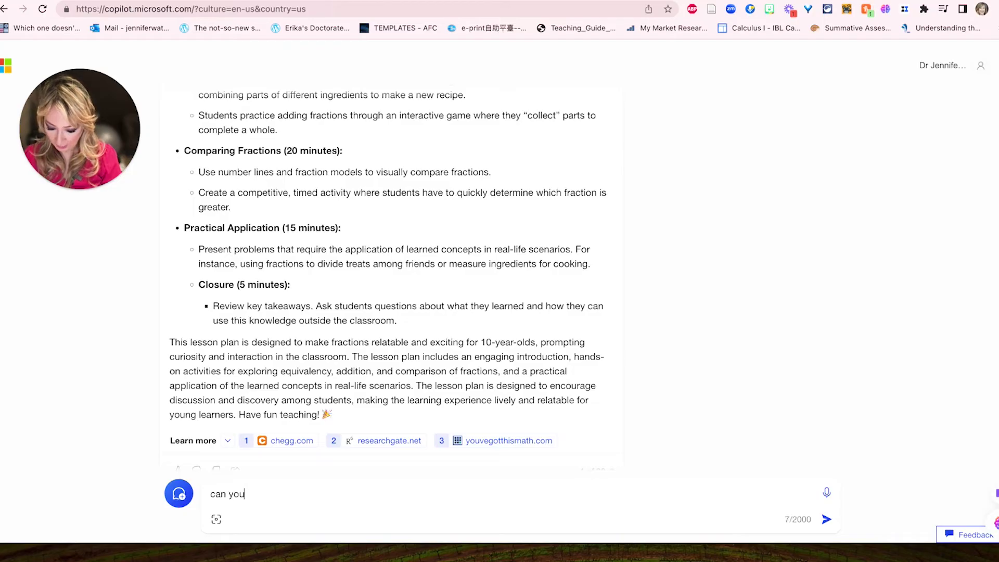
type("give me more ")
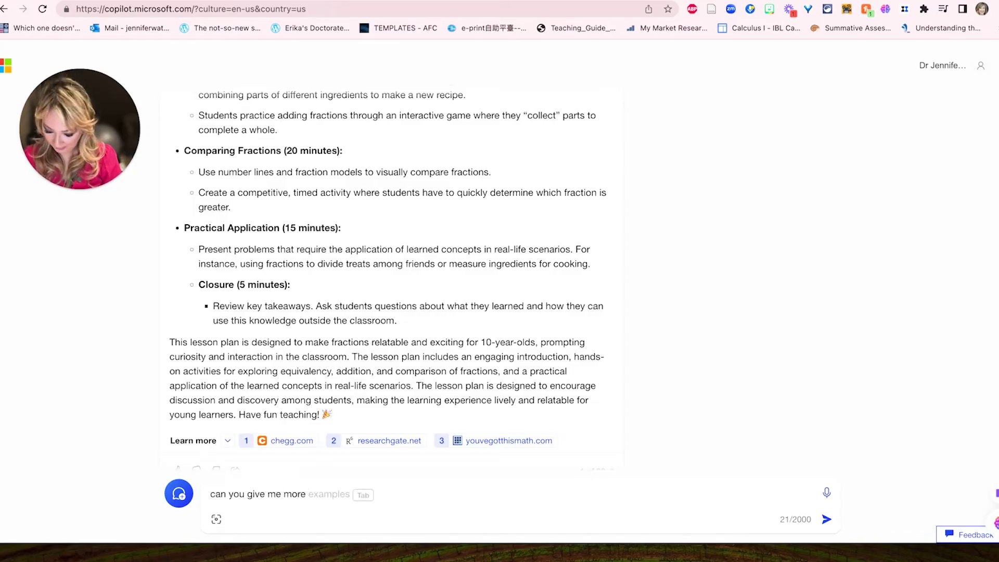
type("specfic")
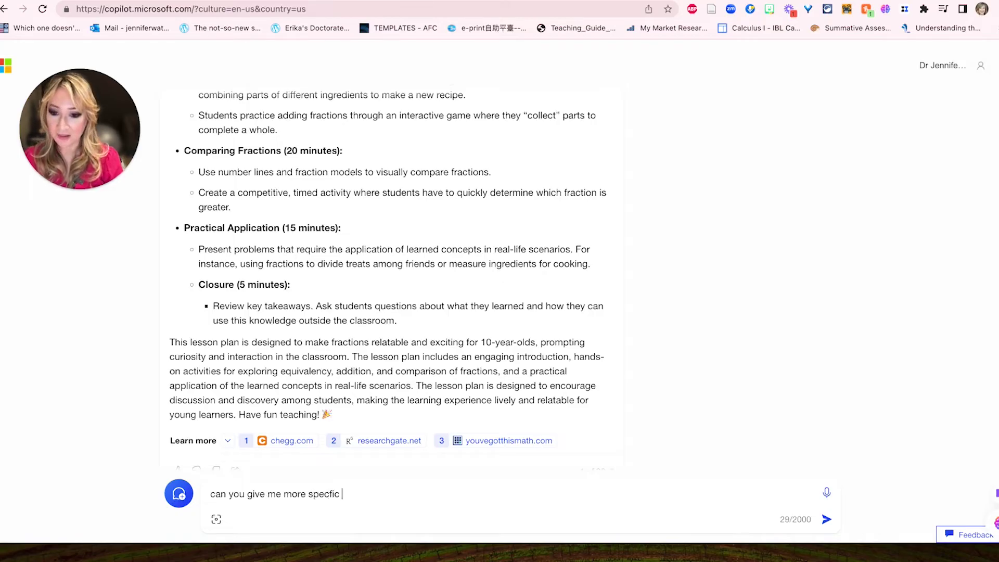
key("BackSpace")
type("s ")
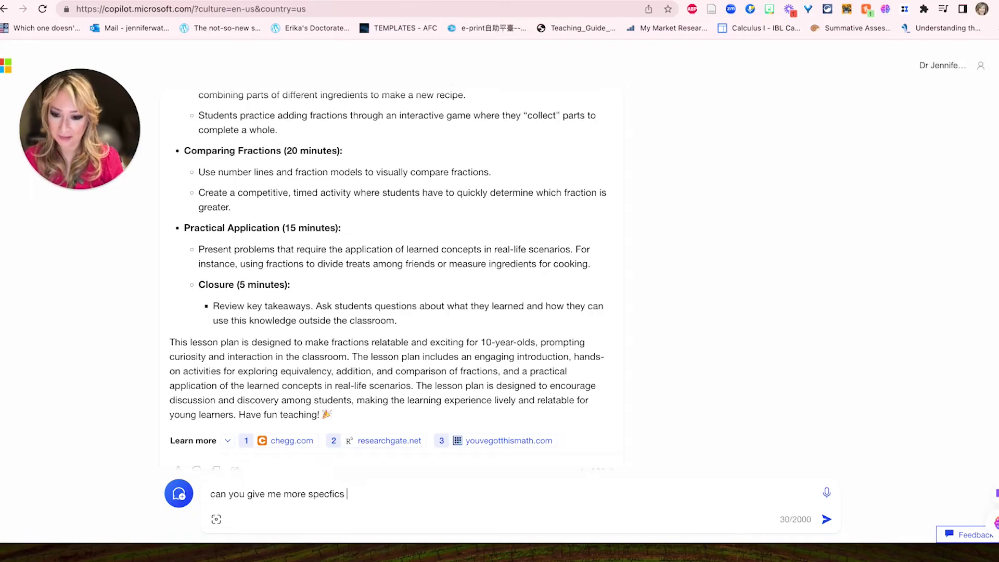
type("about")
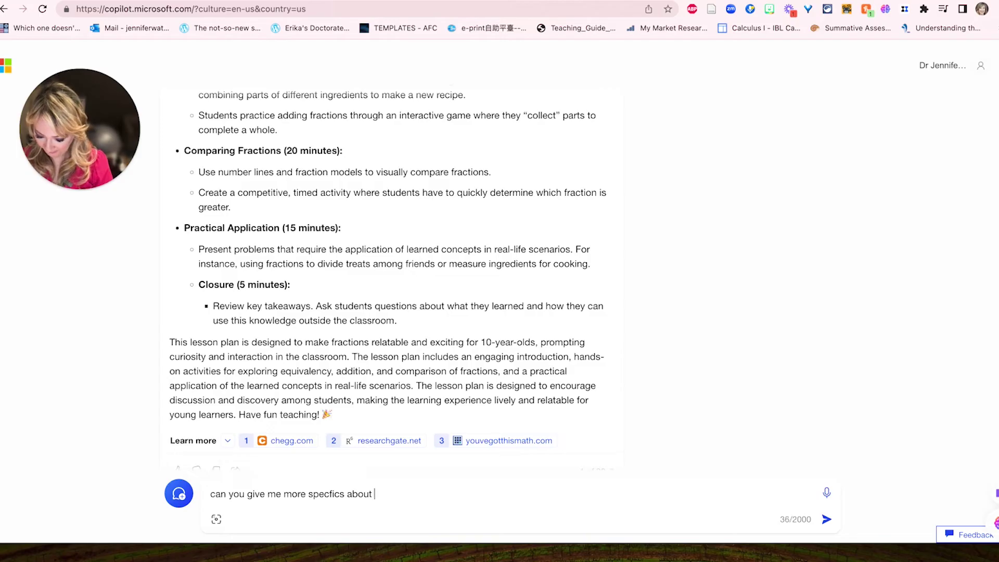
type("Begin with a short story or scenario where fractions are used in daily life, like sharing a pizza or measuring ingredients for a recipe.")
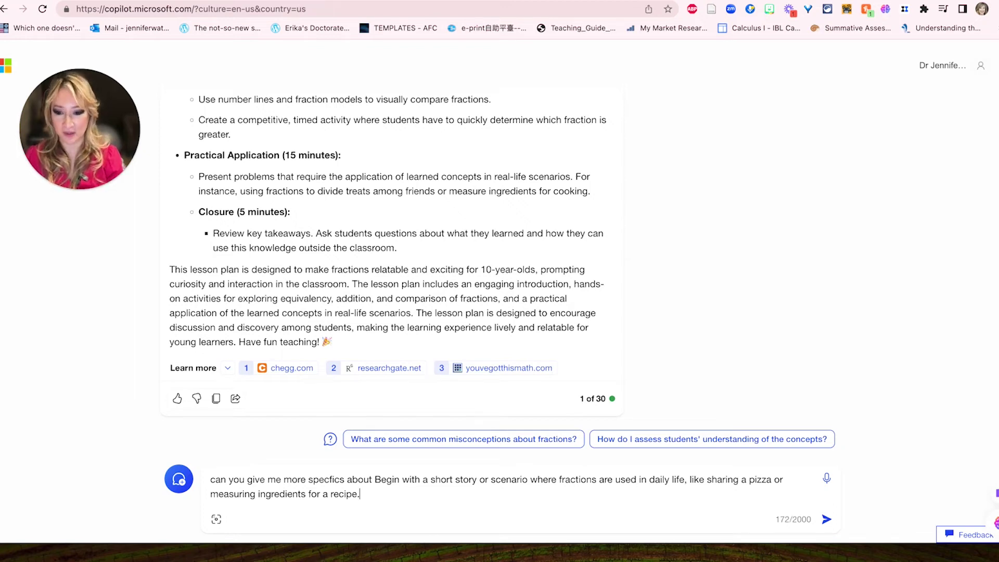
Send the follow-up and review the four scenarios: sharing pizza, recipe ingredients, dividing treats, splitting a bill.
key("Return")
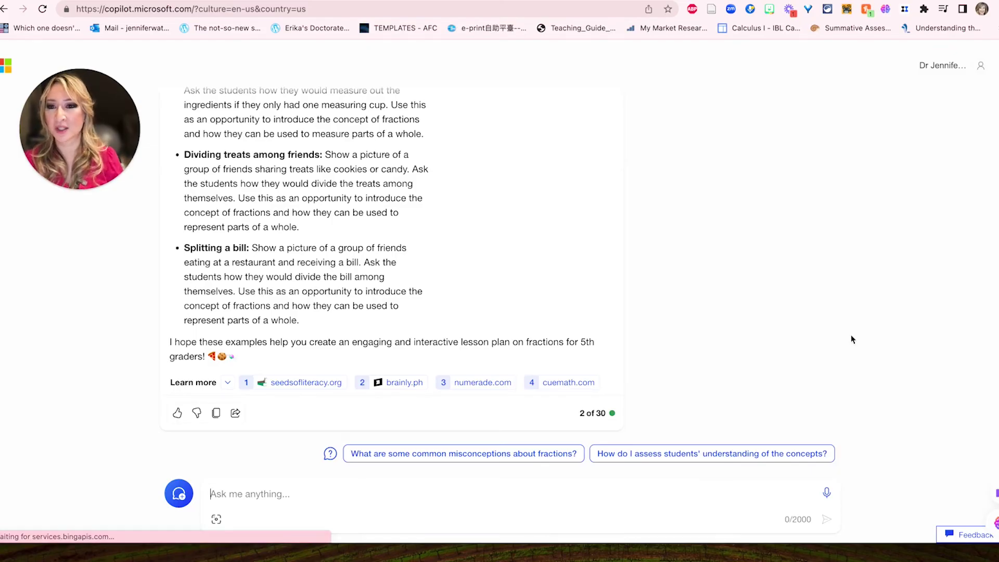
scroll(856, 326, "up", 2)
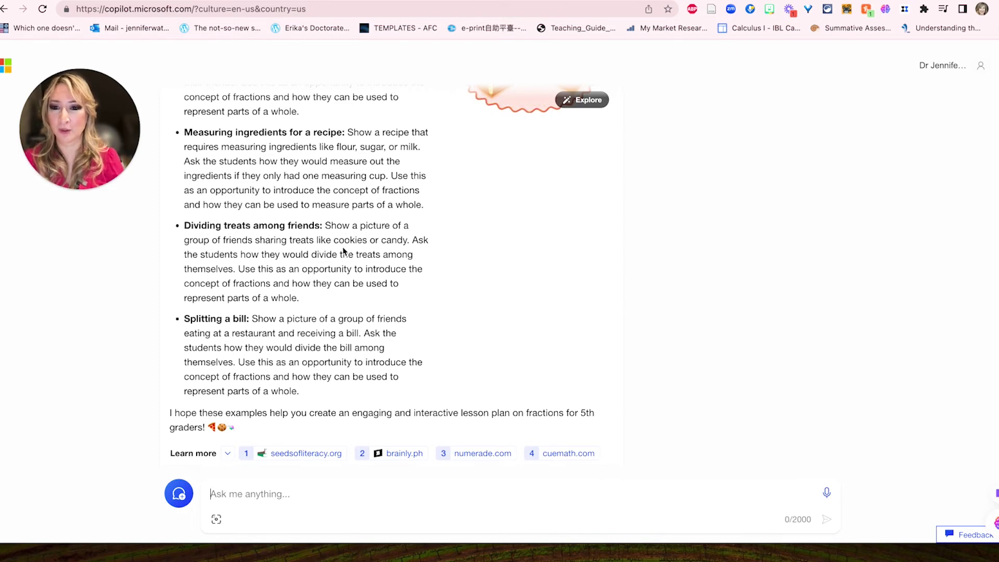
scroll(113, 293, "down", 1)
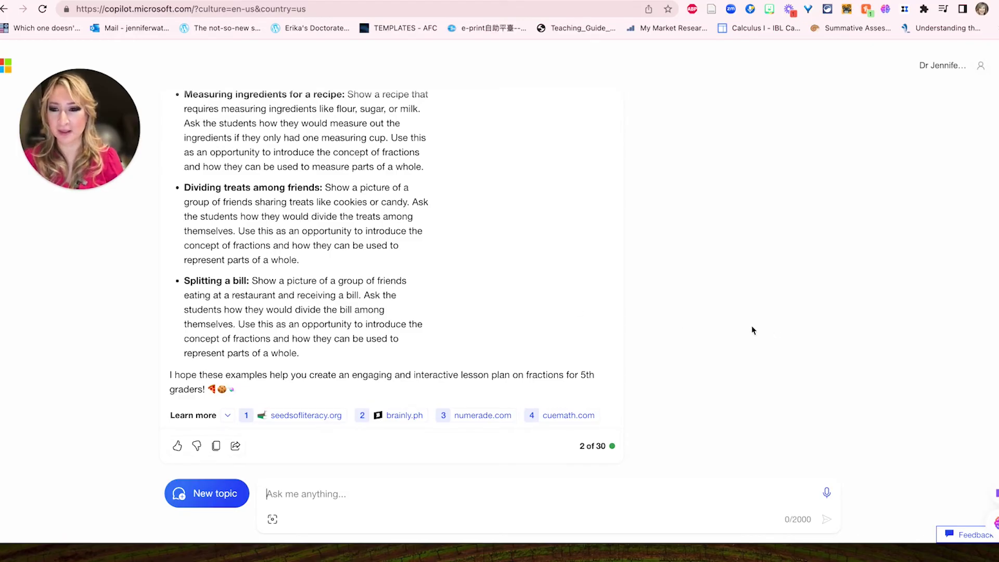
scroll(752, 327, "up", 3)
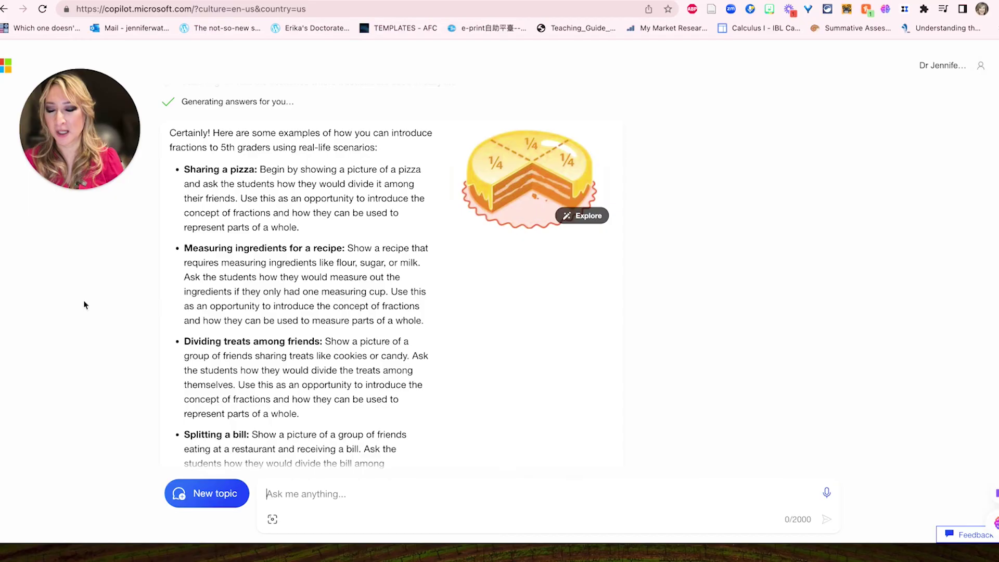
scroll(106, 293, "down", 4)
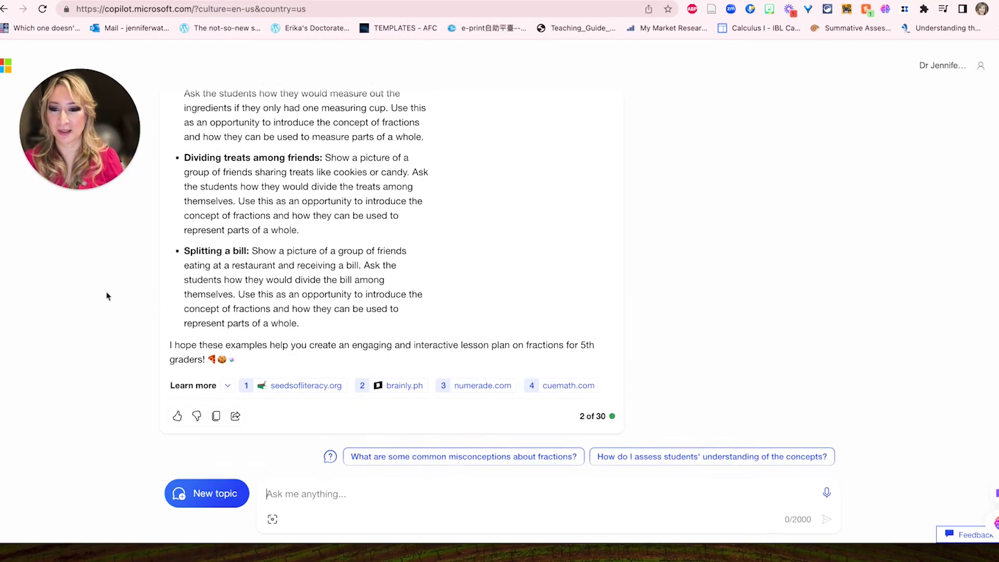